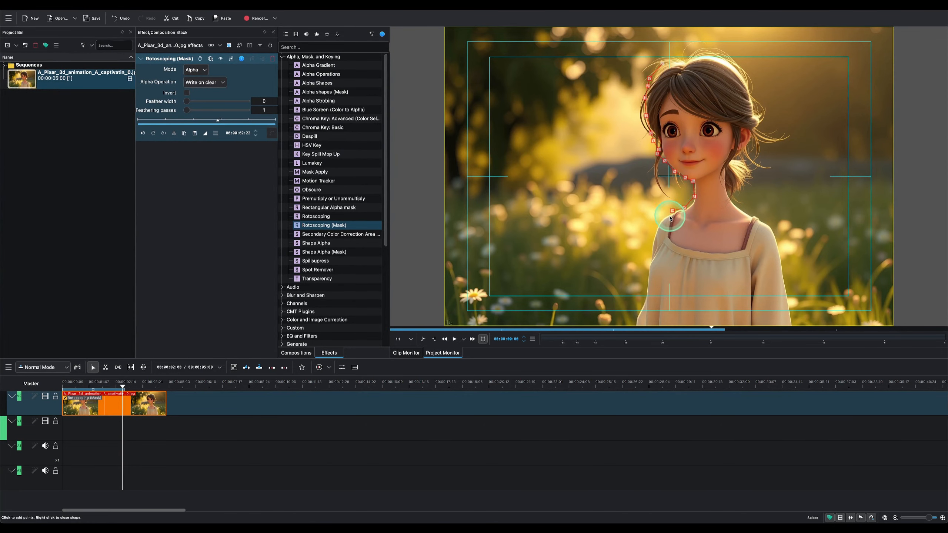
Step: Trace the rotoscoping mask down the sleeve on the girl's face side and across just below the frame's lower edge
{"action": "left_click", "coordinate": [652, 255]}
{"action": "left_click", "coordinate": [648, 277]}
{"action": "left_click", "coordinate": [645, 298]}
{"action": "left_click", "coordinate": [637, 316]}
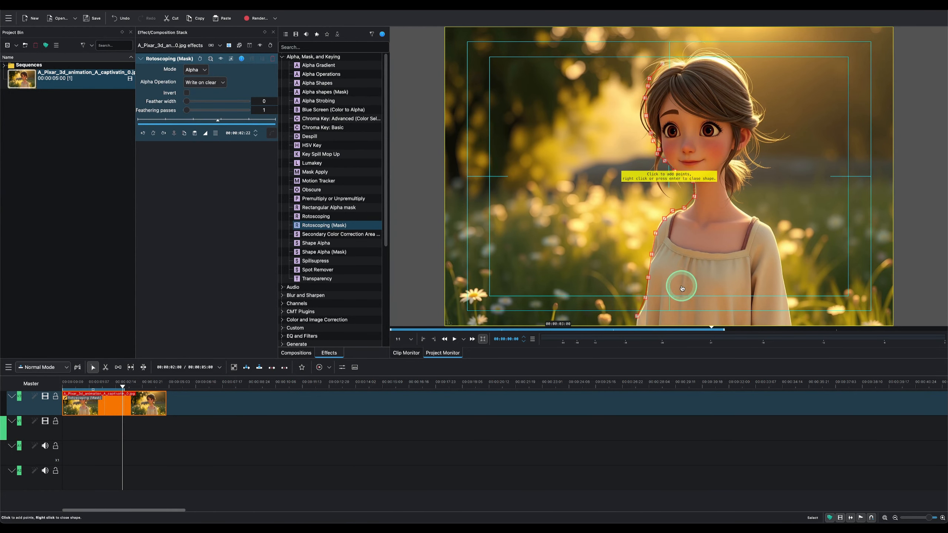
{"action": "mouse_move", "coordinate": [938, 187]}
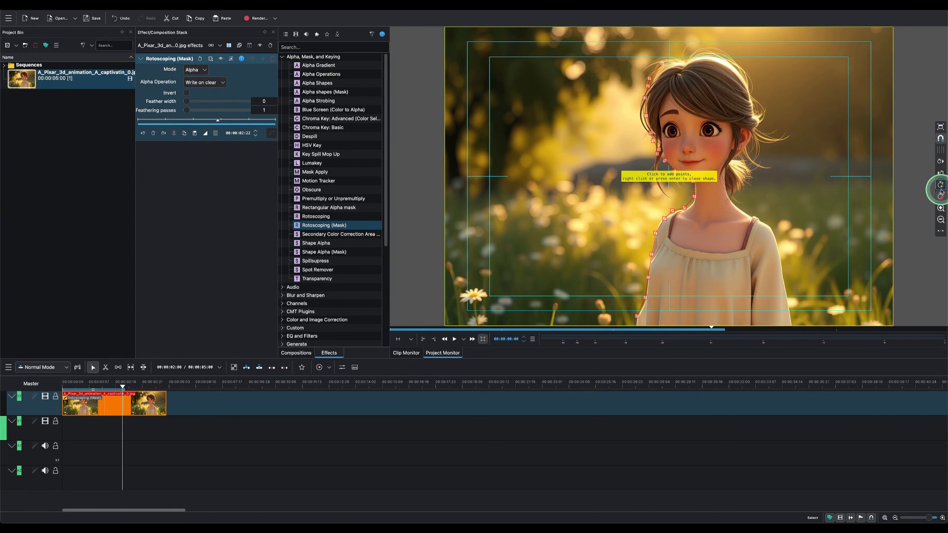
{"action": "left_click", "coordinate": [940, 219]}
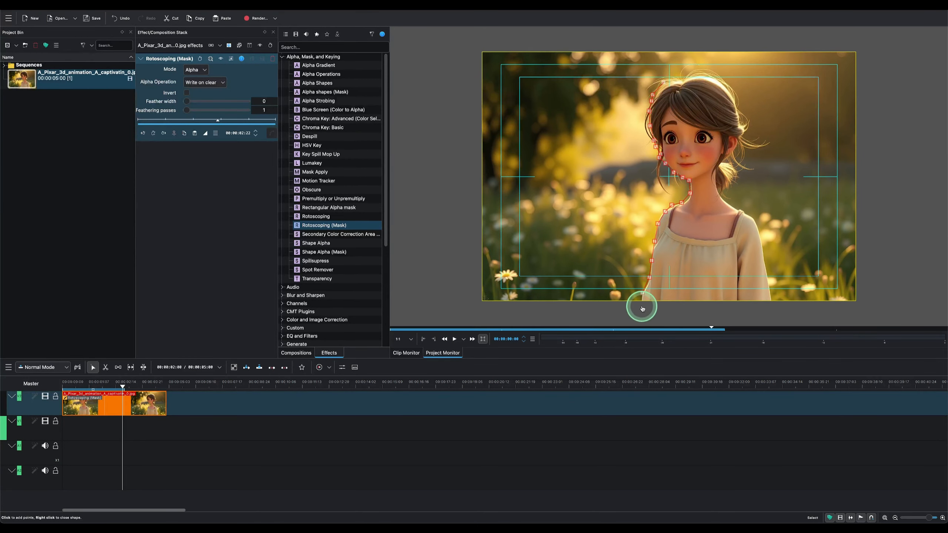
{"action": "left_click", "coordinate": [772, 307]}
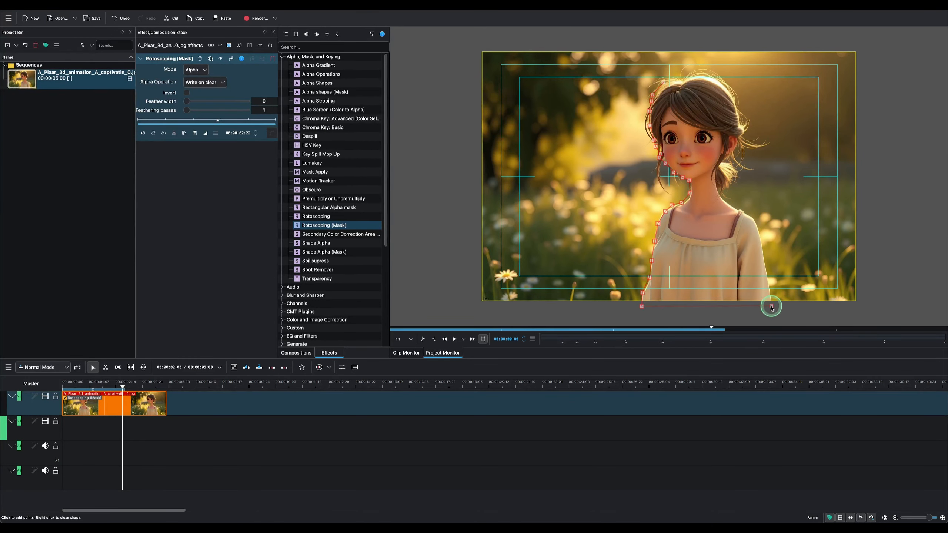
Step: Continue the mask outline up the girl's other sleeve and over the shoulder to the base of her neck
{"action": "left_click", "coordinate": [771, 296]}
{"action": "left_click", "coordinate": [765, 263]}
{"action": "left_click", "coordinate": [763, 250]}
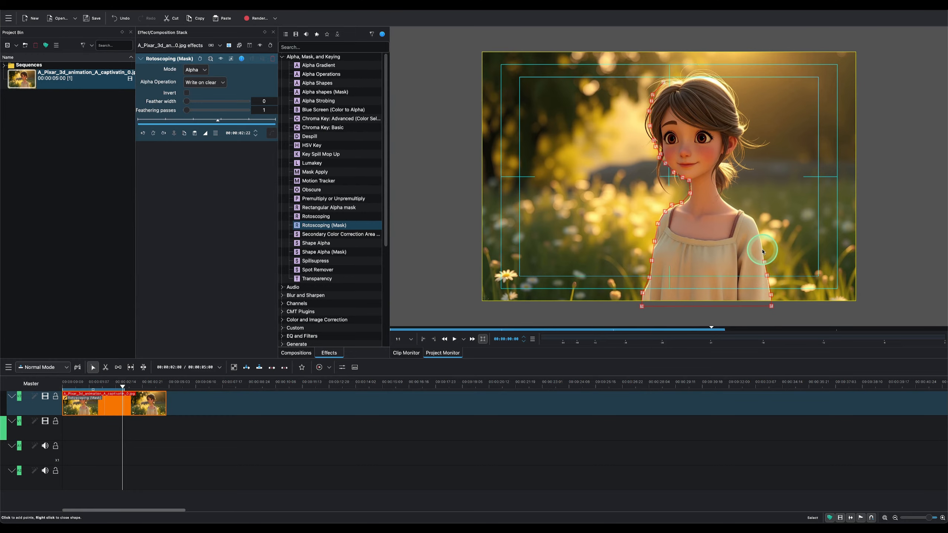
{"action": "left_click", "coordinate": [754, 219]}
{"action": "left_click", "coordinate": [730, 207]}
Step: Trace the mask around the ponytail and over the top of the hair, and close the shape
{"action": "left_click", "coordinate": [728, 186]}
{"action": "left_click", "coordinate": [734, 178]}
{"action": "left_click", "coordinate": [731, 171]}
{"action": "left_click", "coordinate": [728, 165]}
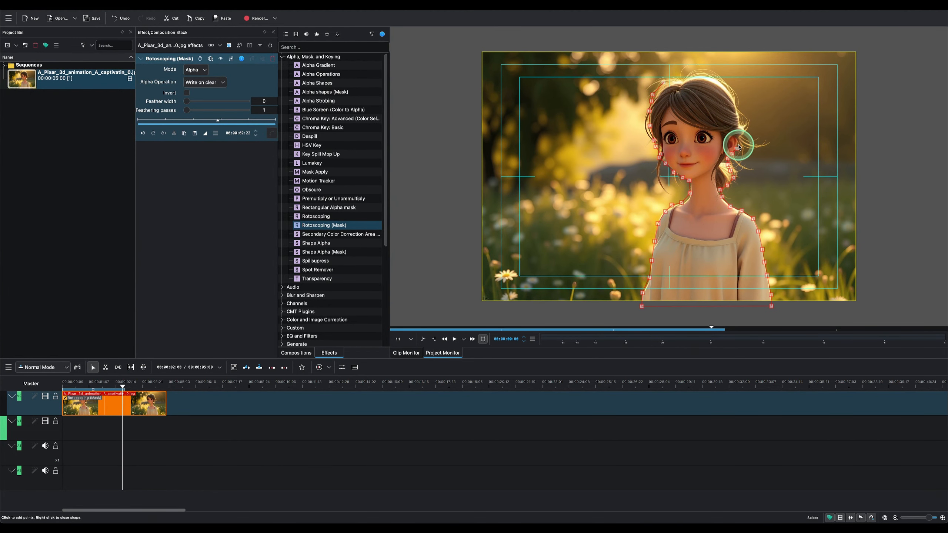
{"action": "left_click", "coordinate": [732, 102]}
{"action": "left_click", "coordinate": [720, 82]}
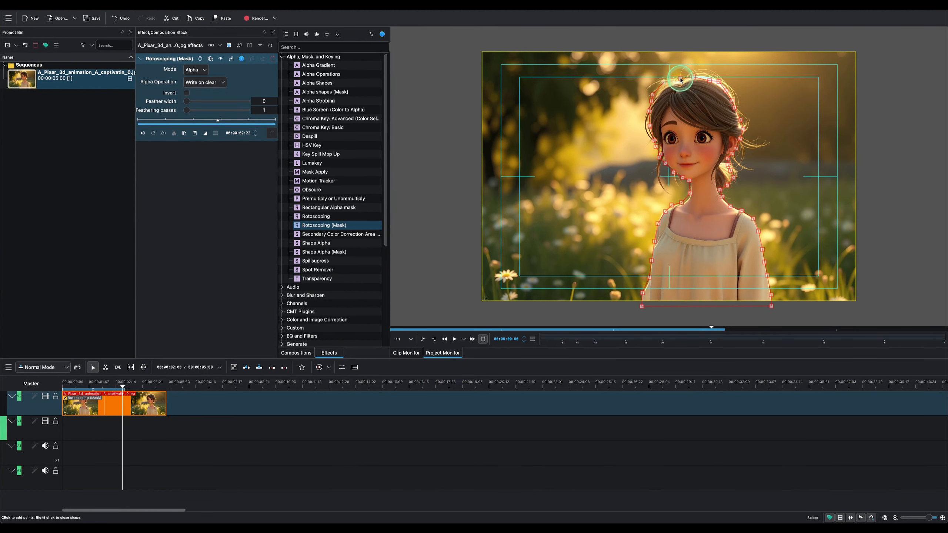
{"action": "right_click", "coordinate": [663, 80]}
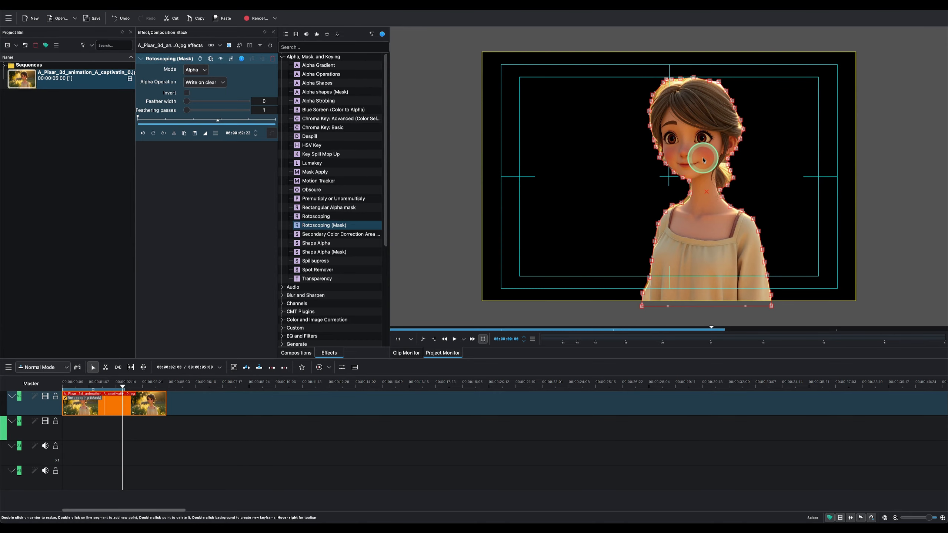
Step: Add the Color Temperature effect from Color and Image Correction to the masked clip
{"action": "left_click", "coordinate": [142, 59]}
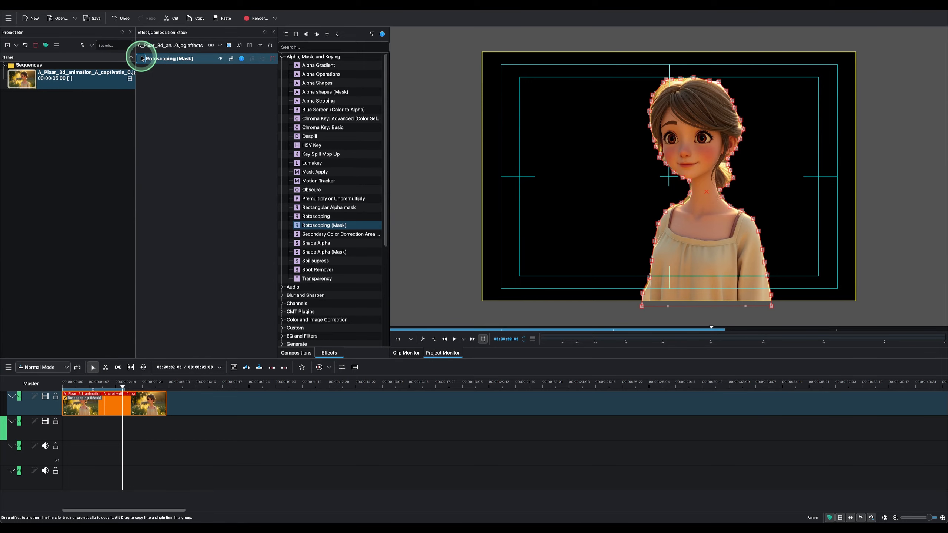
{"action": "left_click", "coordinate": [282, 56]}
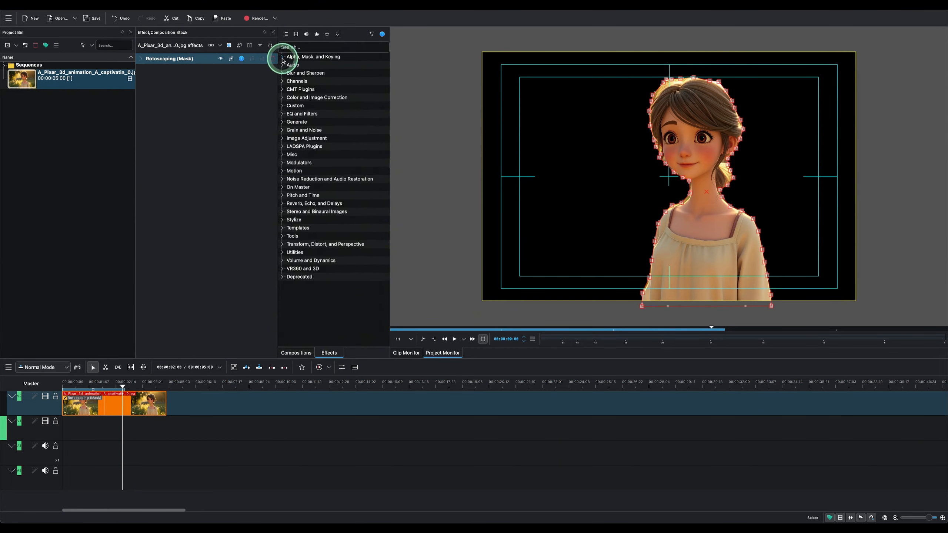
{"action": "double_click", "coordinate": [287, 98]}
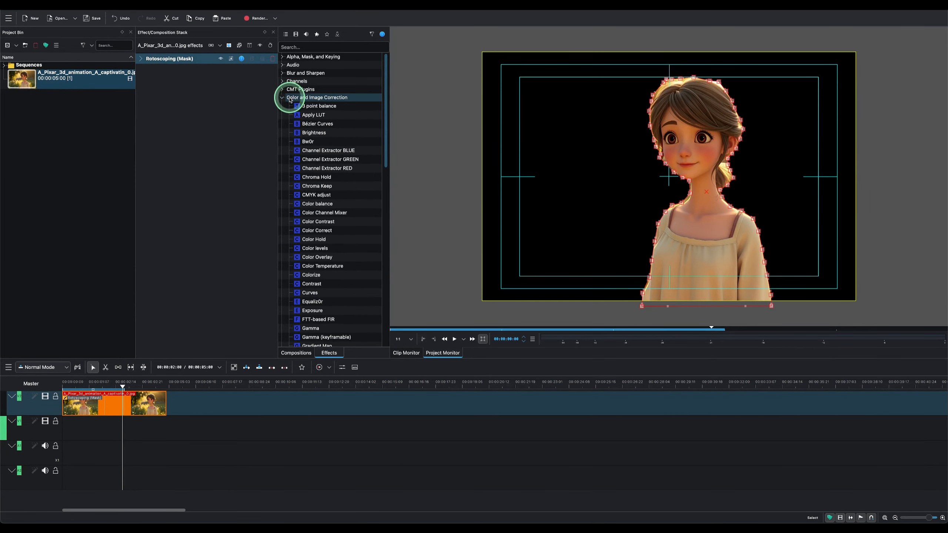
{"action": "left_click", "coordinate": [323, 267]}
{"action": "left_click_drag", "start_coordinate": [323, 266], "coordinate": [193, 151]}
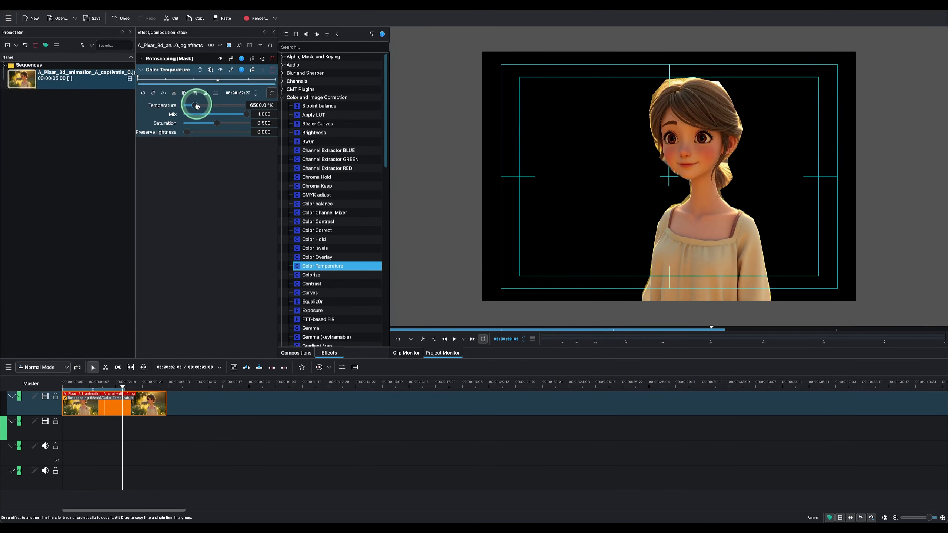
Step: Set the Color Temperature effect to about 26272 K, with saturation about 0.597 and preserve lightness about 0.967
{"action": "left_click", "coordinate": [196, 106]}
{"action": "left_click_drag", "start_coordinate": [205, 104], "coordinate": [215, 103]}
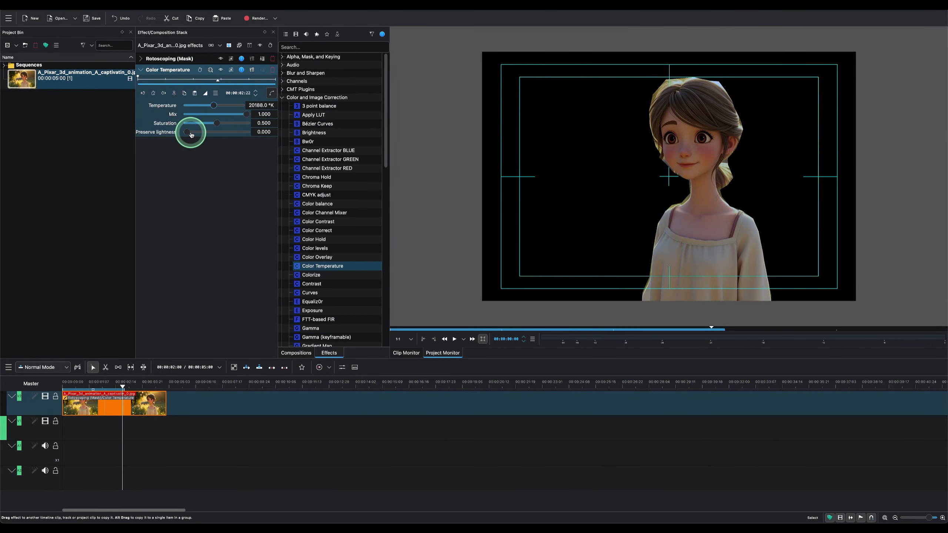
{"action": "left_click_drag", "start_coordinate": [188, 135], "coordinate": [192, 134]}
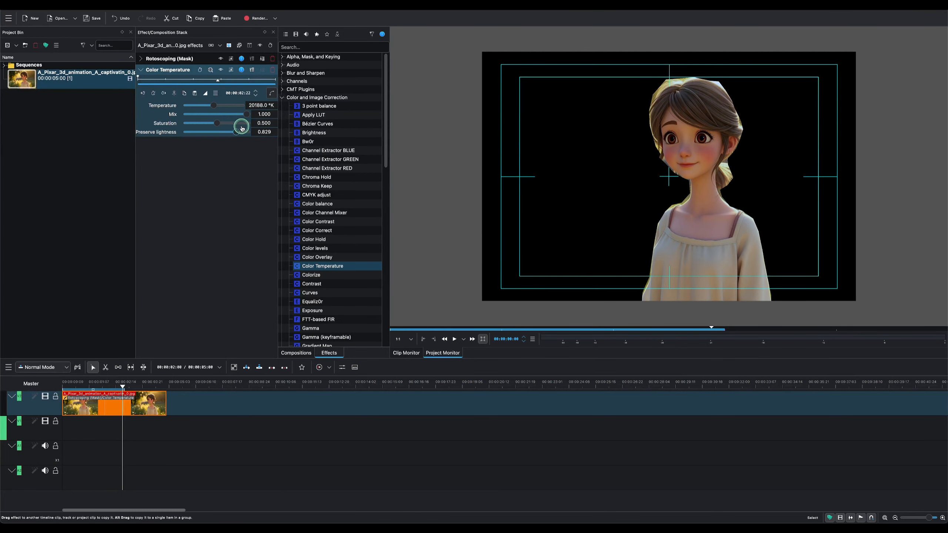
{"action": "left_click_drag", "start_coordinate": [248, 128], "coordinate": [265, 133]}
{"action": "left_click", "coordinate": [212, 105]}
{"action": "left_click_drag", "start_coordinate": [214, 106], "coordinate": [223, 105]}
{"action": "left_click_drag", "start_coordinate": [216, 123], "coordinate": [226, 125]}
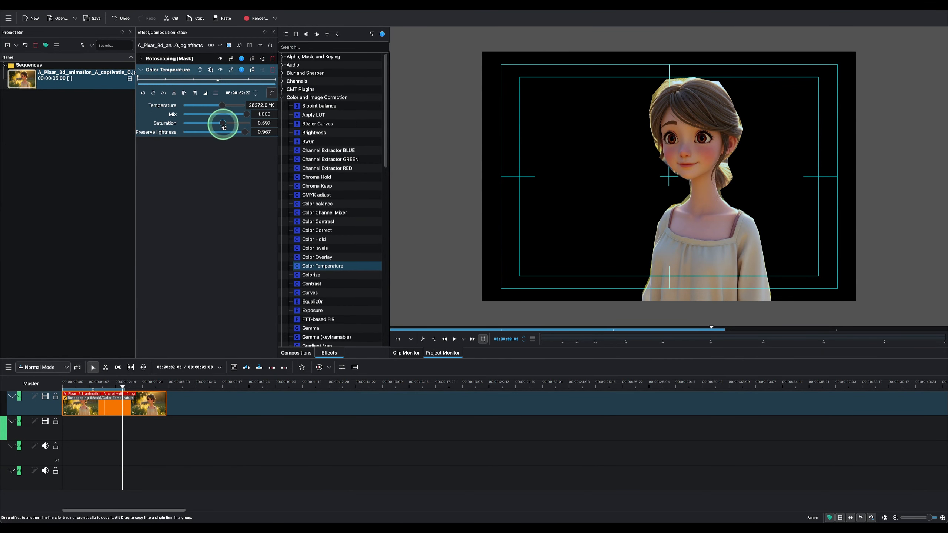
{"action": "left_click", "coordinate": [141, 70]}
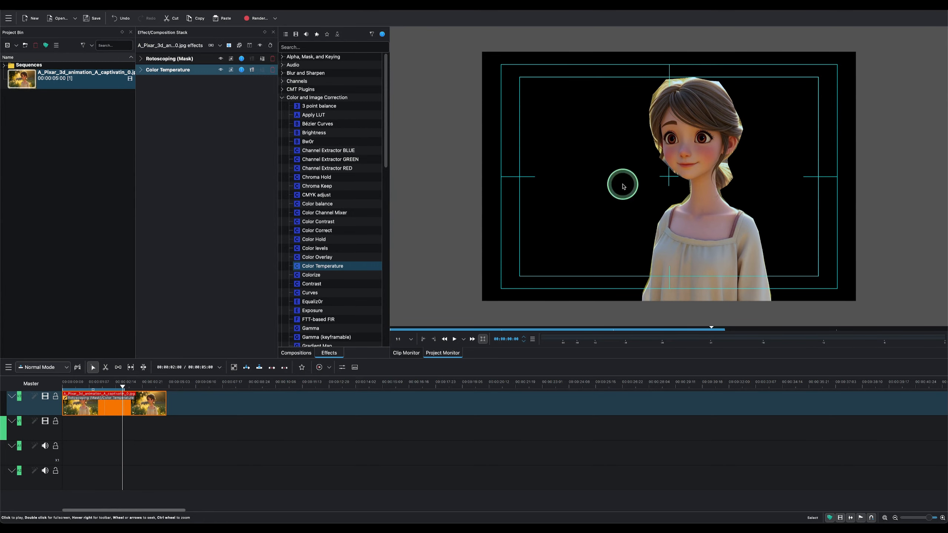
Step: Place a second copy of the girl image on the video track directly below the masked clip, starting at zero
{"action": "left_click", "coordinate": [20, 78]}
{"action": "left_click_drag", "start_coordinate": [21, 81], "coordinate": [64, 428]}
{"action": "left_click", "coordinate": [89, 404]}
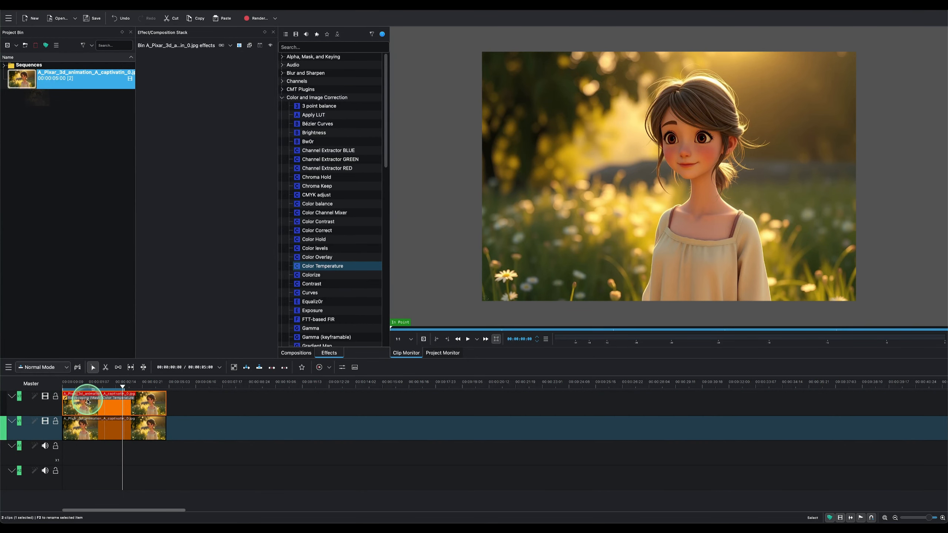
{"action": "left_click", "coordinate": [83, 402]}
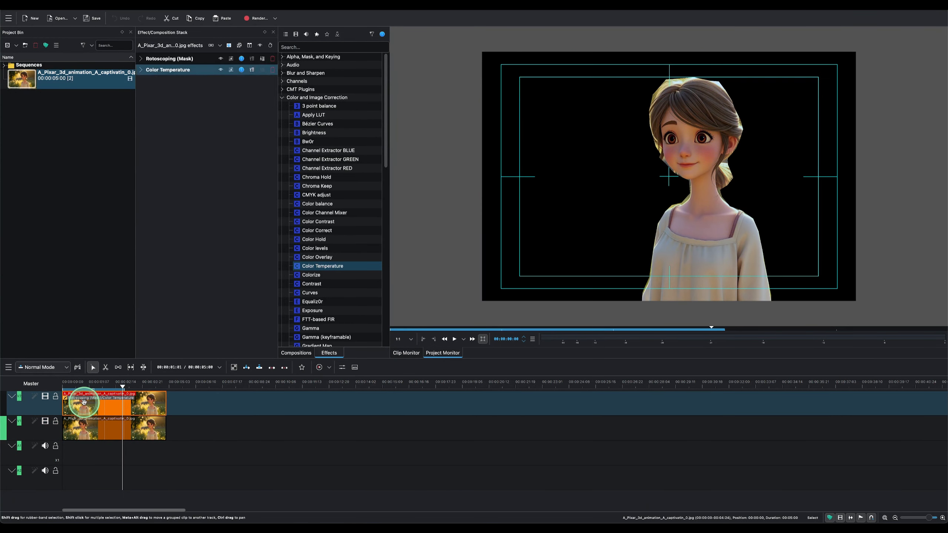
{"action": "left_click", "coordinate": [95, 428]}
{"action": "left_click", "coordinate": [97, 407]}
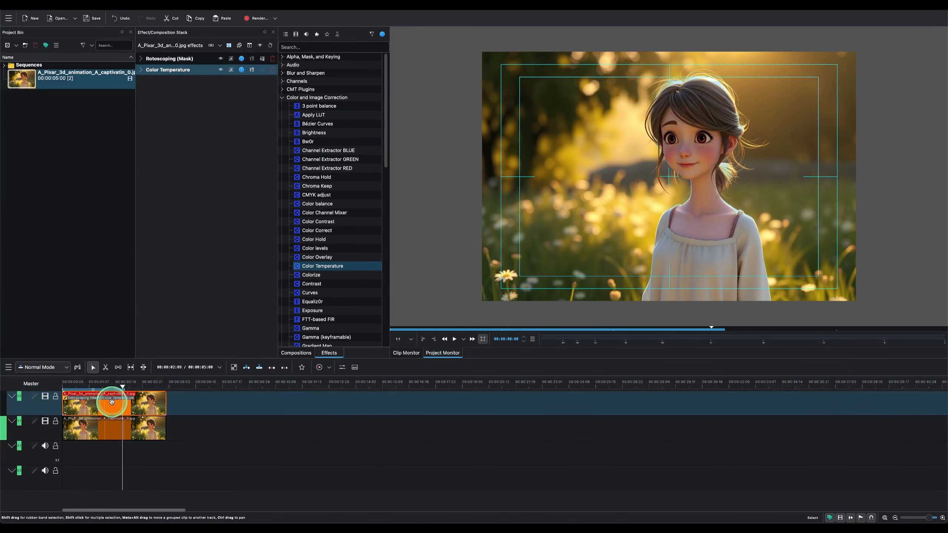
Step: Add Lift/gamma/gain to the lower background clip and shift its lift and gain toward yellow-green and its gamma toward green
{"action": "left_click", "coordinate": [100, 422]}
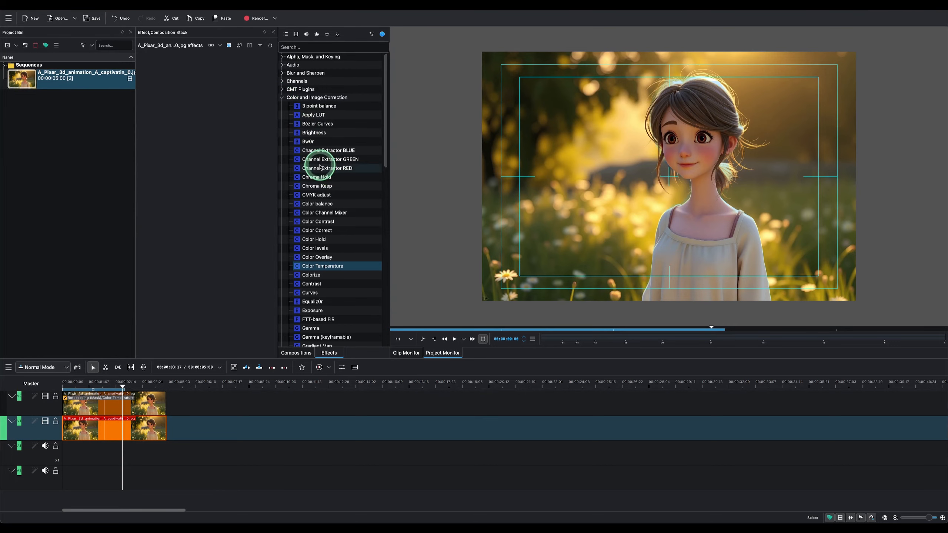
{"action": "scroll", "coordinate": [314, 141], "scroll_direction": "down", "scroll_amount": 8}
{"action": "left_click_drag", "start_coordinate": [316, 253], "coordinate": [214, 226]}
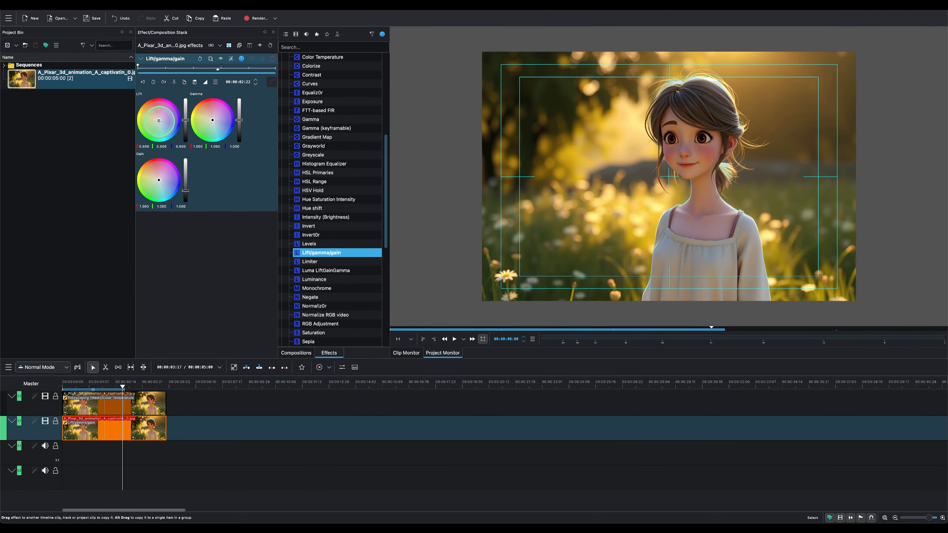
{"action": "left_click_drag", "start_coordinate": [158, 120], "coordinate": [157, 121]}
{"action": "left_click", "coordinate": [212, 126]}
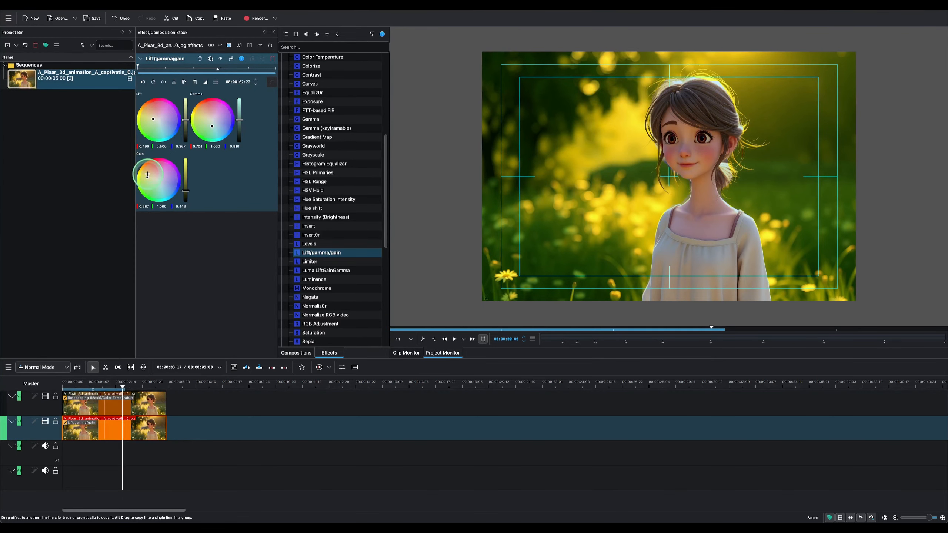
{"action": "left_click", "coordinate": [141, 60]}
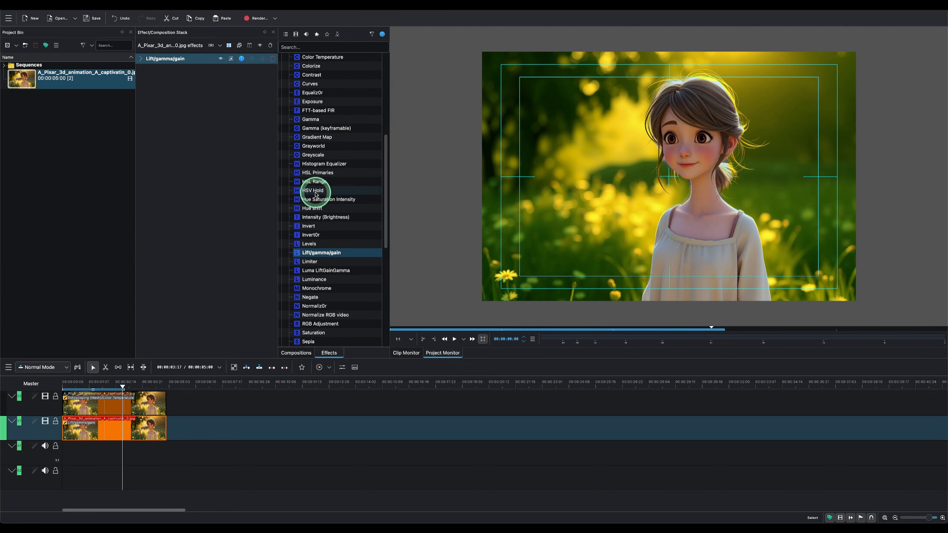
Step: Add the Bézier Curves effect to the background clip and bend the RGB curve strongly downward to darken the scene
{"action": "scroll", "coordinate": [316, 193], "scroll_direction": "up", "scroll_amount": 4}
{"action": "scroll", "coordinate": [316, 192], "scroll_direction": "up", "scroll_amount": 4}
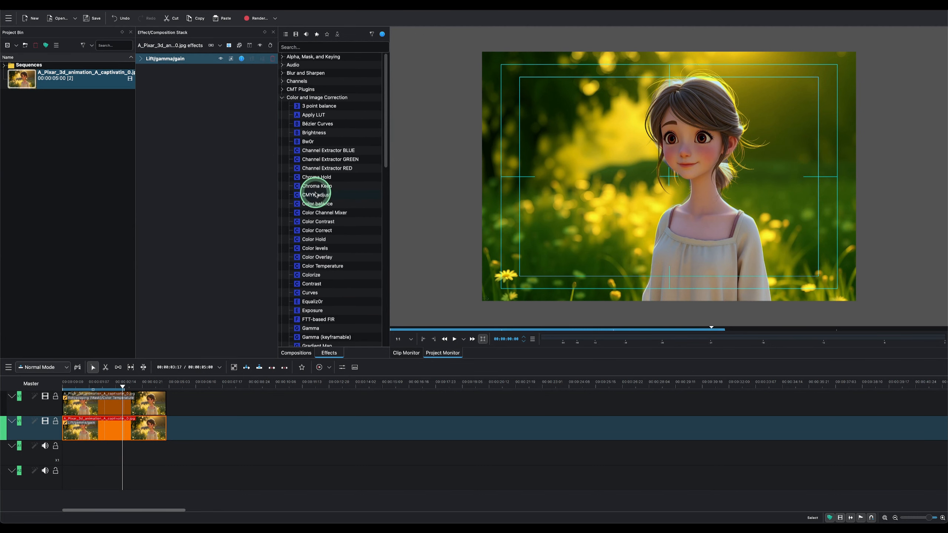
{"action": "left_click", "coordinate": [317, 125]}
{"action": "left_click_drag", "start_coordinate": [318, 127], "coordinate": [219, 148]}
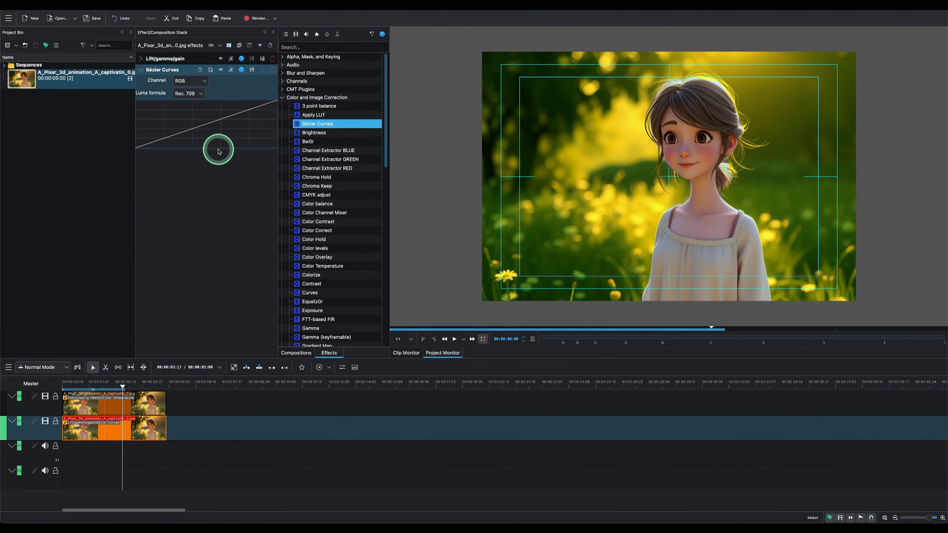
{"action": "left_click", "coordinate": [154, 146]}
{"action": "left_click_drag", "start_coordinate": [156, 149], "coordinate": [240, 147]}
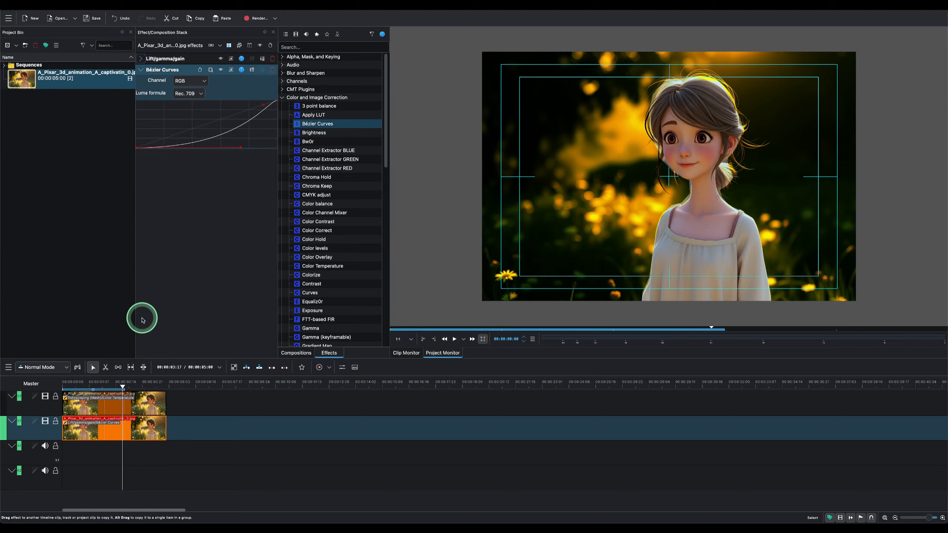
Step: Soften the upper clip's rotoscoping mask with a feather width of 228 and 6 feathering passes
{"action": "left_click", "coordinate": [96, 406]}
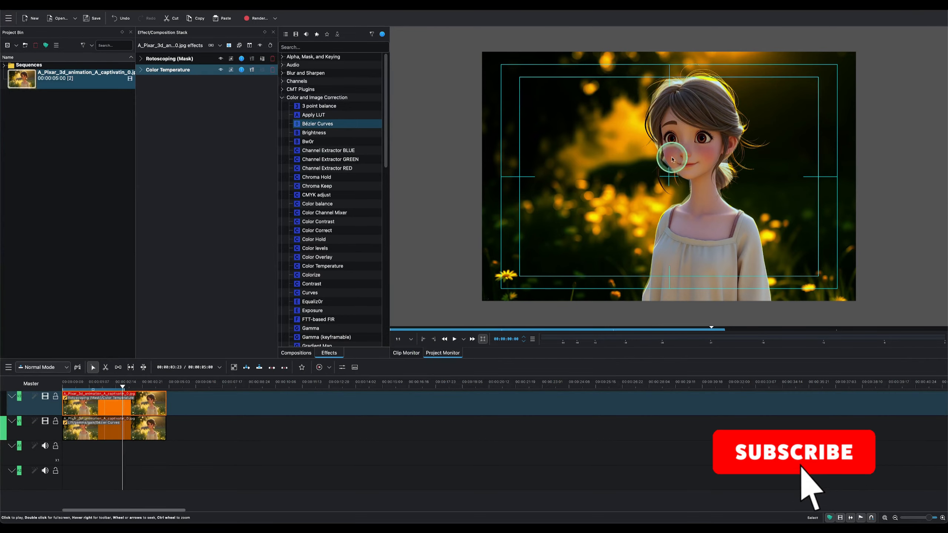
{"action": "left_click", "coordinate": [142, 59]}
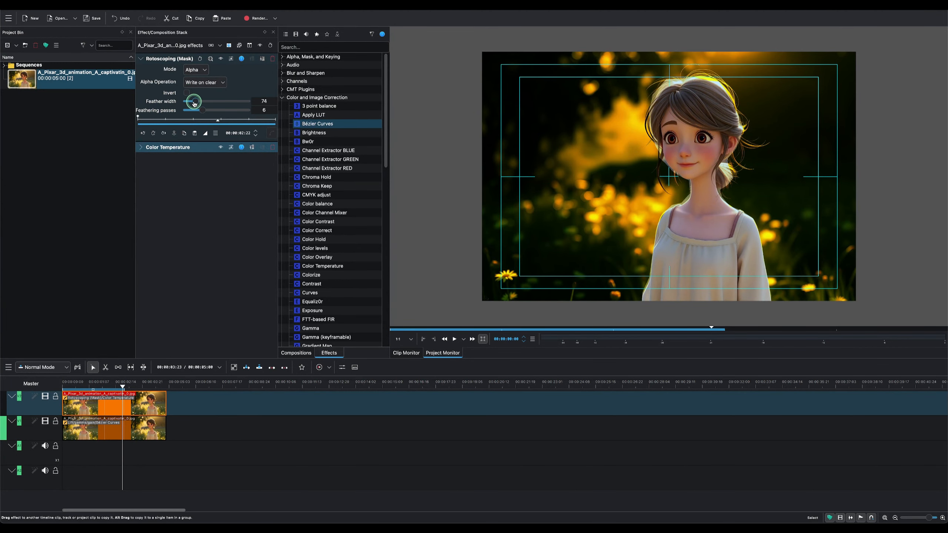
{"action": "left_click_drag", "start_coordinate": [217, 103], "coordinate": [221, 103]}
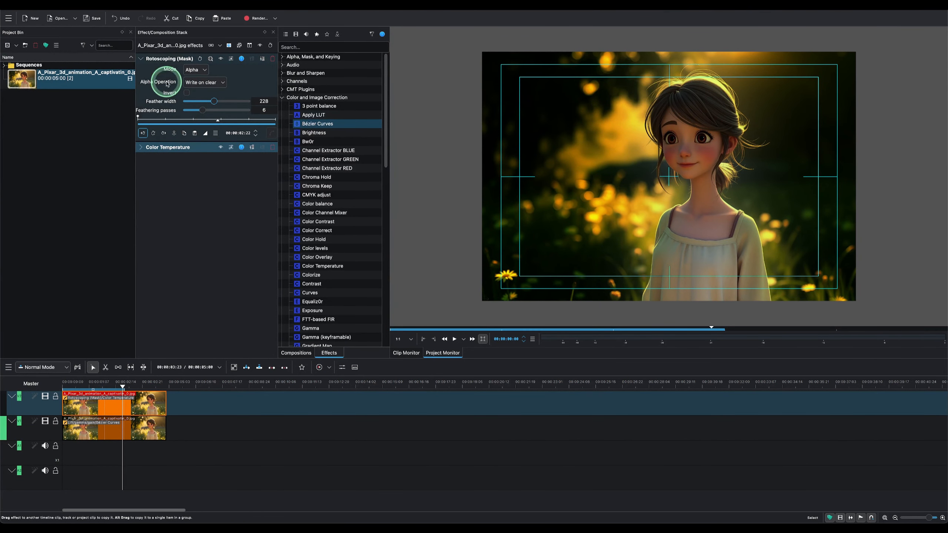
{"action": "left_click", "coordinate": [141, 59]}
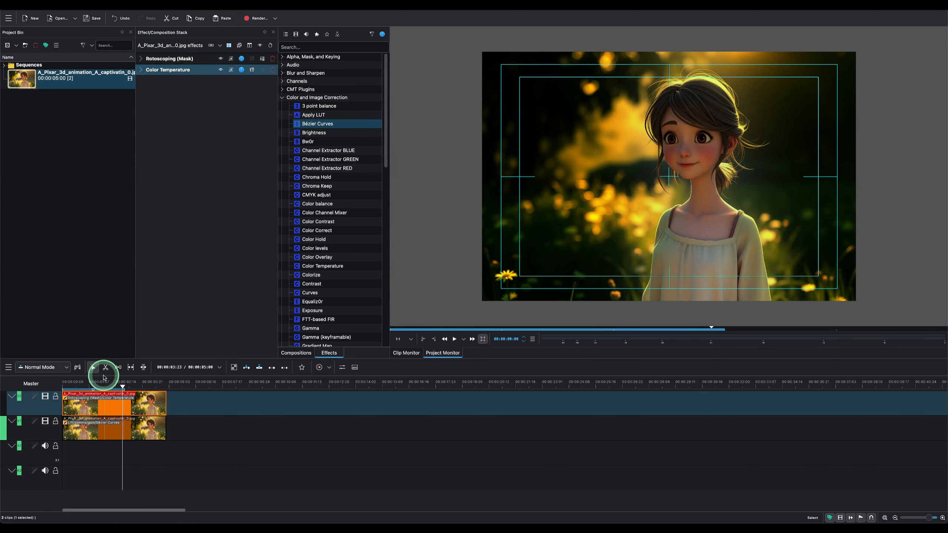
Step: Raise the RGB Bézier curve on the lower background clip toward a gentler bend to brighten the scene
{"action": "left_click", "coordinate": [110, 431]}
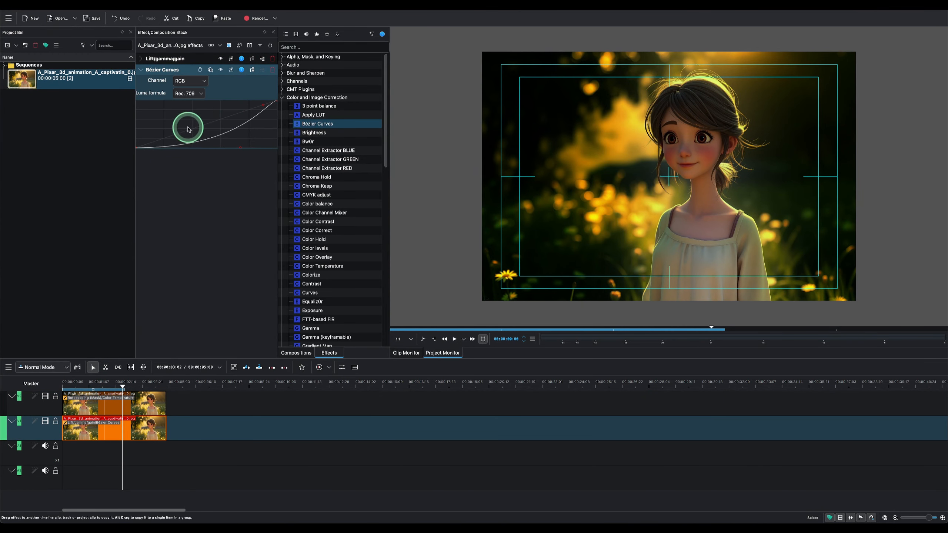
{"action": "left_click_drag", "start_coordinate": [241, 147], "coordinate": [224, 136]}
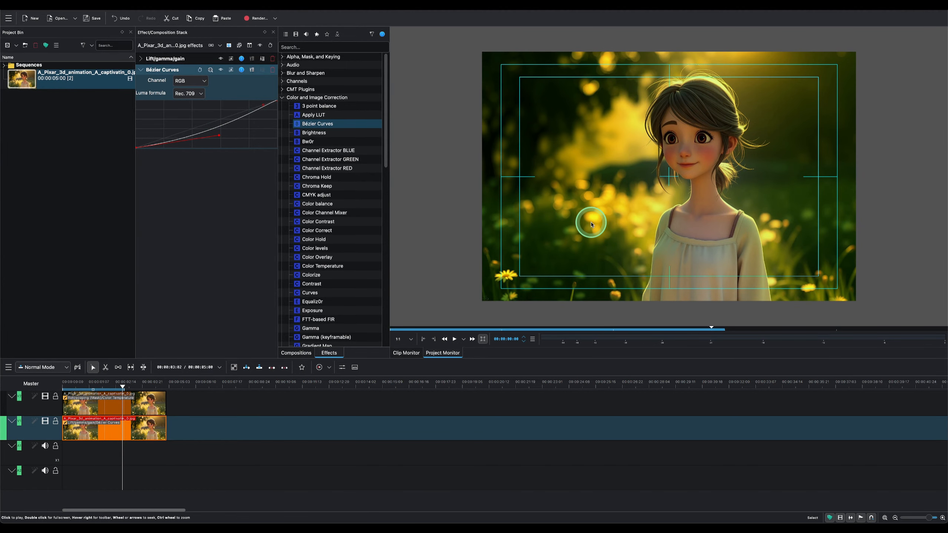
Step: Try the background clip's Bézier curve on the Red, Green, Blue, Luma, Hue and Saturation channels in turn
{"action": "left_click", "coordinate": [180, 82]}
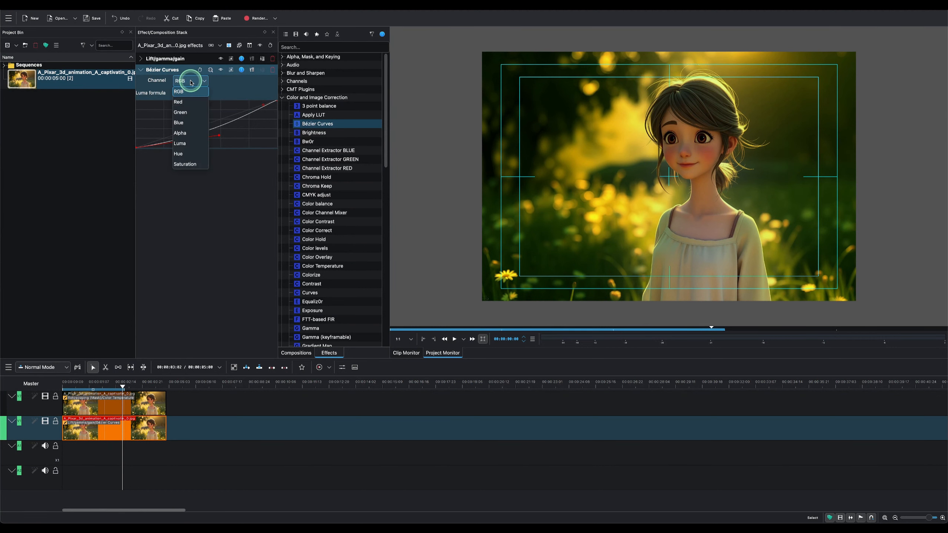
{"action": "left_click", "coordinate": [180, 107]}
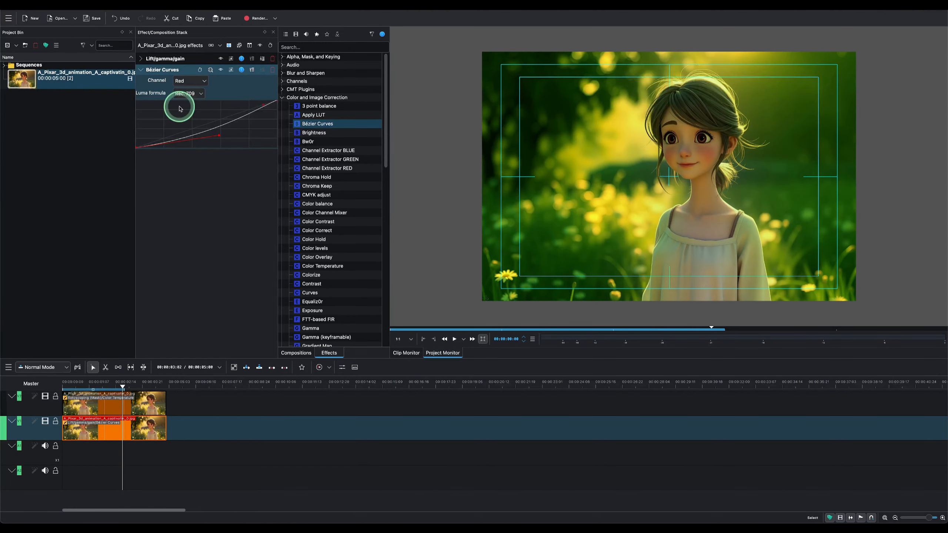
{"action": "left_click", "coordinate": [191, 87]}
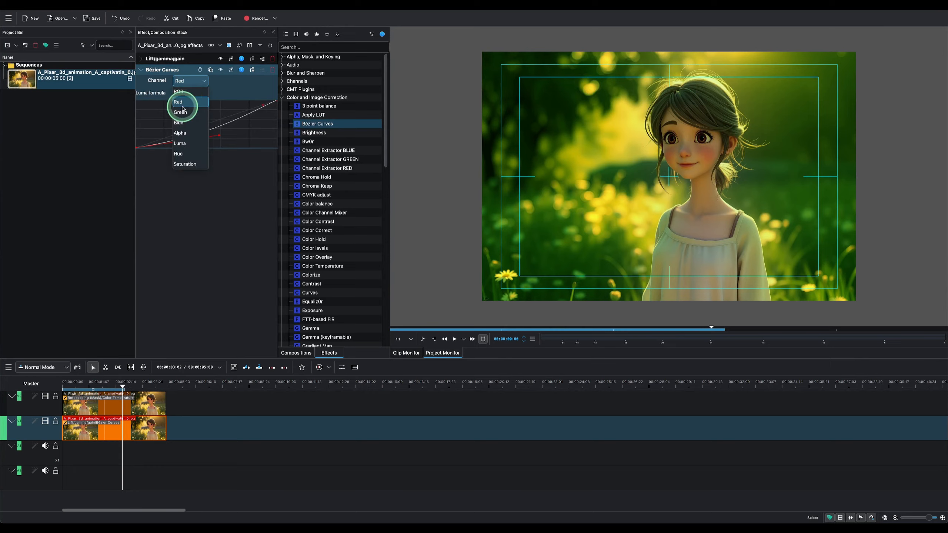
{"action": "left_click", "coordinate": [181, 113]}
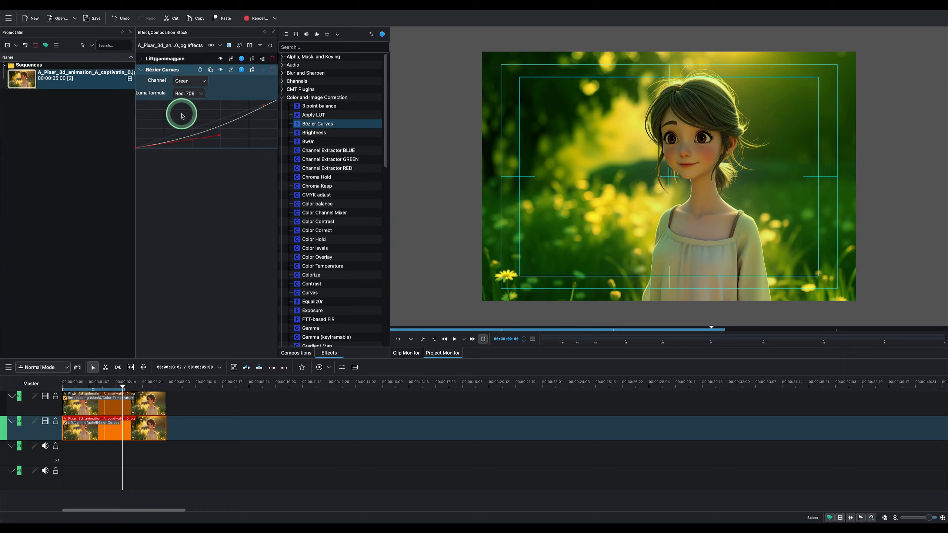
{"action": "left_click", "coordinate": [194, 83]}
{"action": "left_click", "coordinate": [182, 121]}
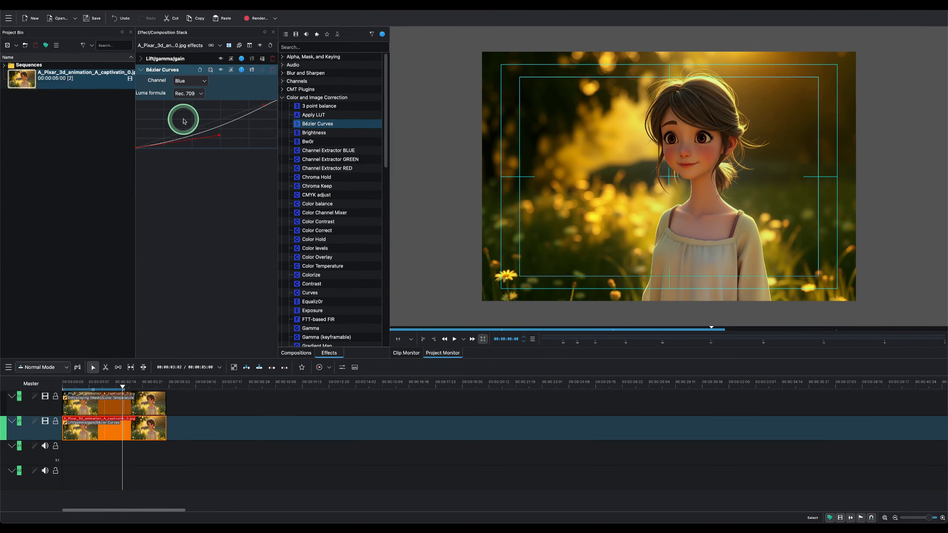
{"action": "left_click", "coordinate": [191, 81]}
{"action": "left_click", "coordinate": [182, 135]}
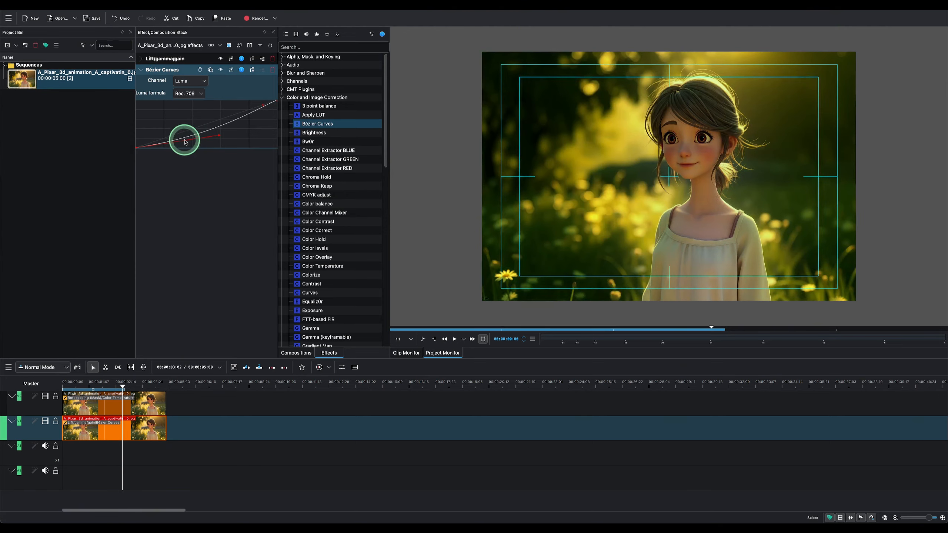
{"action": "left_click", "coordinate": [183, 80]}
{"action": "left_click", "coordinate": [182, 154]}
{"action": "left_click", "coordinate": [183, 80]}
{"action": "left_click", "coordinate": [182, 165]}
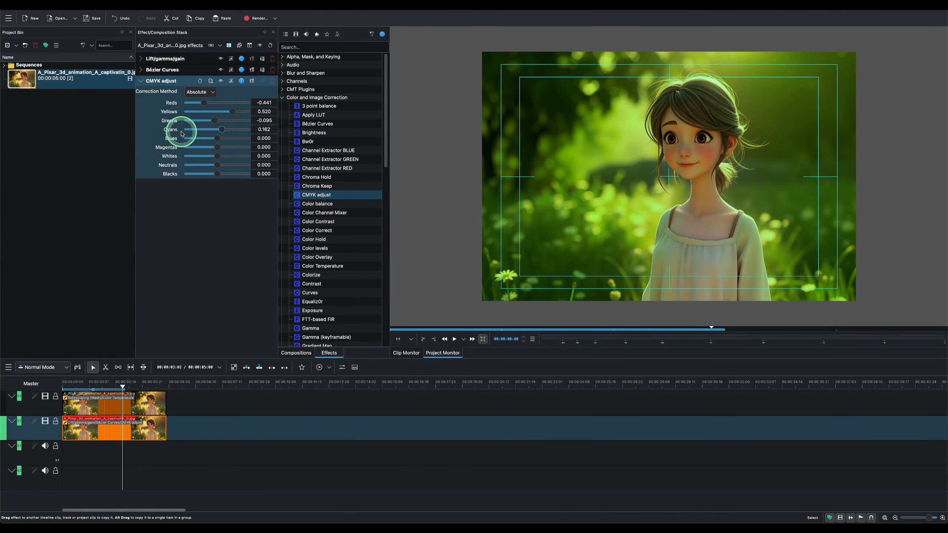
Step: Remove CMYK adjust from the background clip and apply its Bézier curve to the Red channel with a deeper downward bend
{"action": "left_click", "coordinate": [273, 82]}
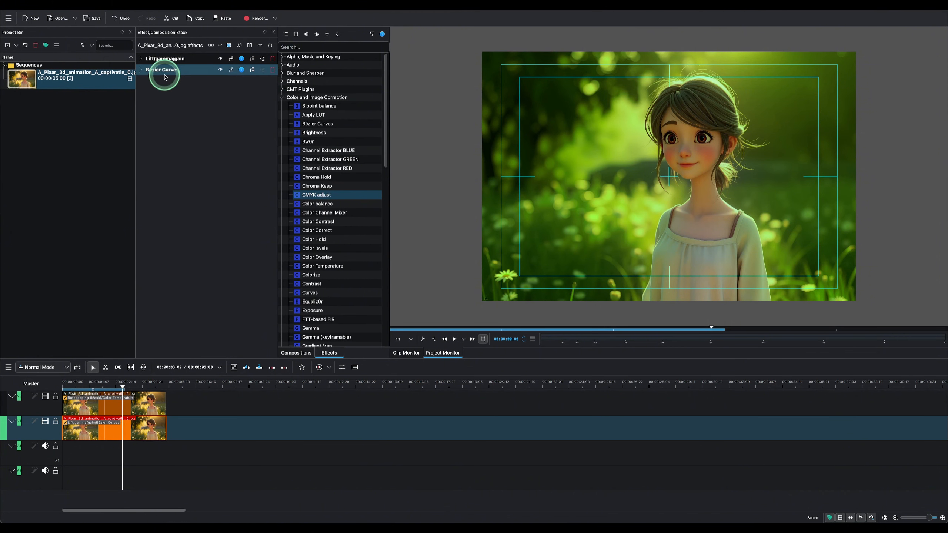
{"action": "left_click", "coordinate": [144, 71]}
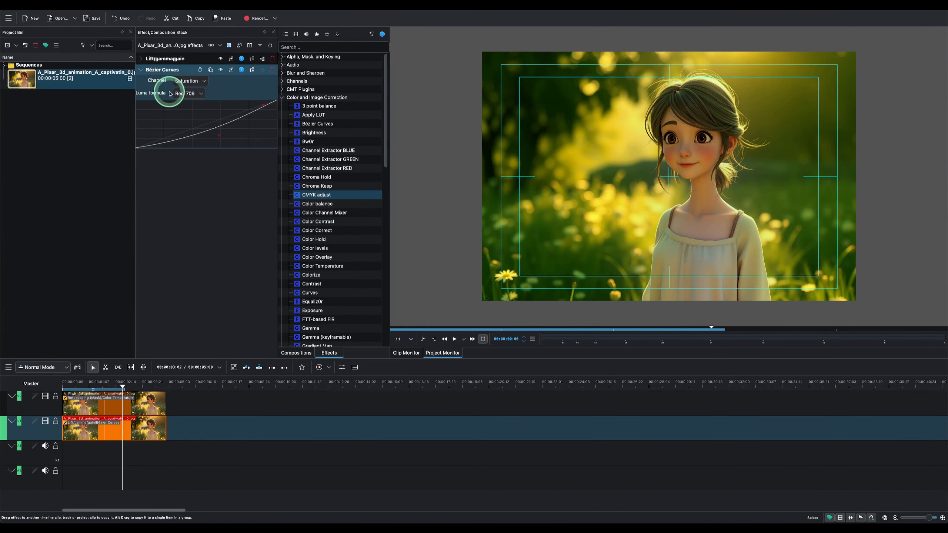
{"action": "left_click", "coordinate": [188, 80]}
{"action": "left_click", "coordinate": [184, 112]}
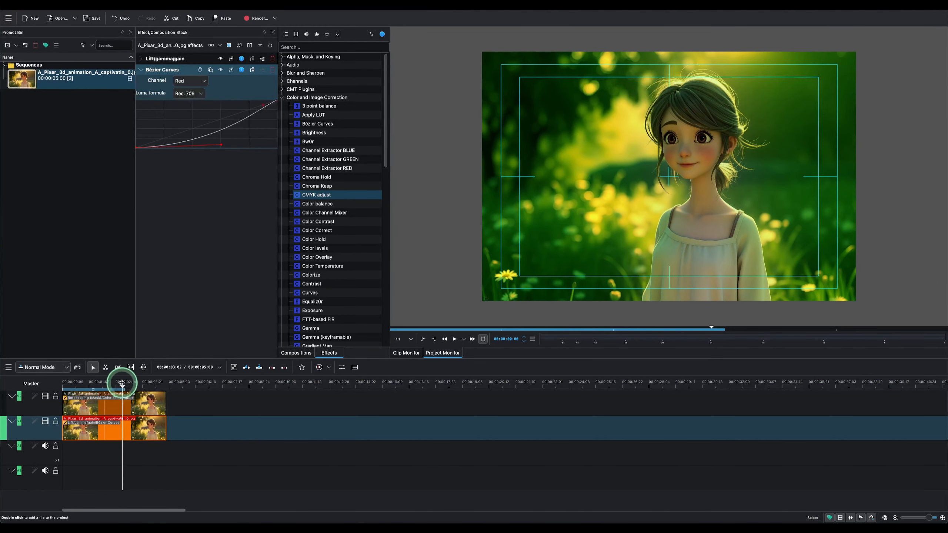
Step: Select the masked girl clip on the upper video track to access its effects
{"action": "left_click", "coordinate": [109, 407]}
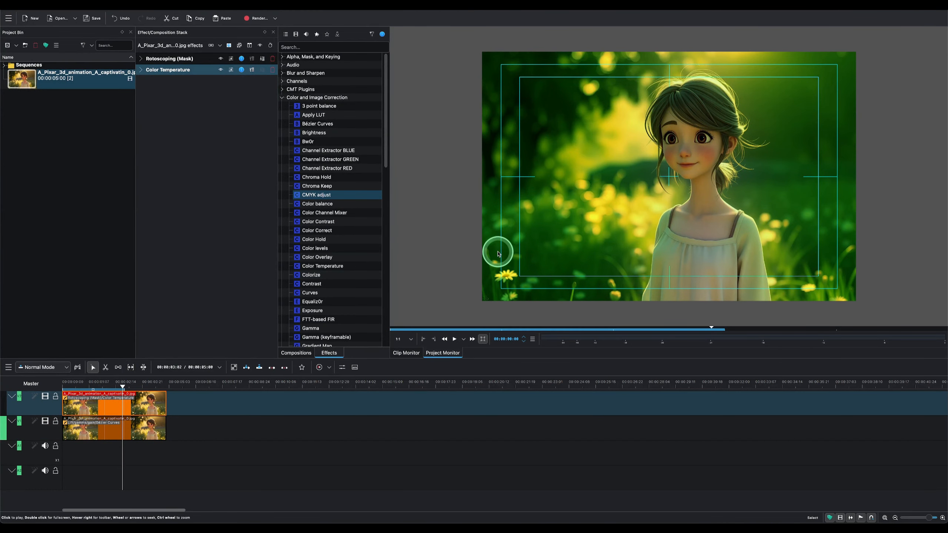